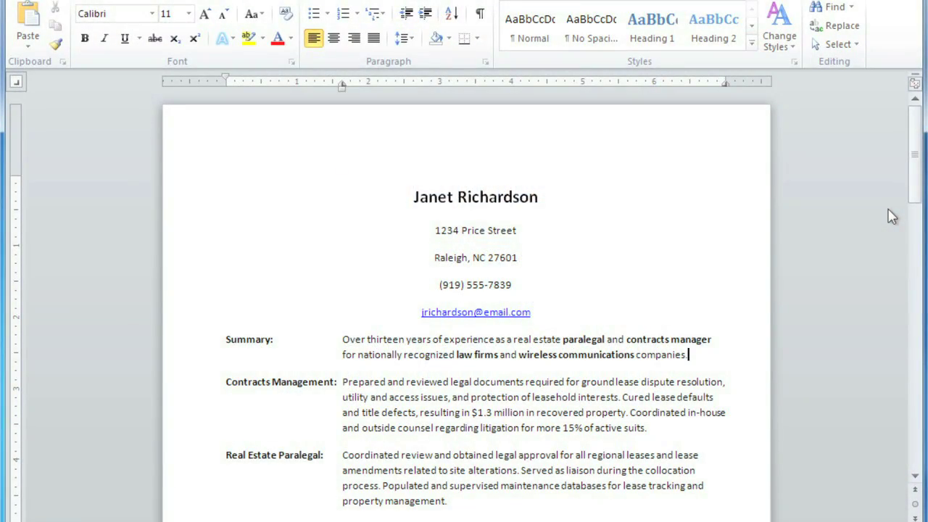
Scroll down through the resume and back up to review its length.
scroll(892, 217, down, 1)
scroll(891, 218, down, 3)
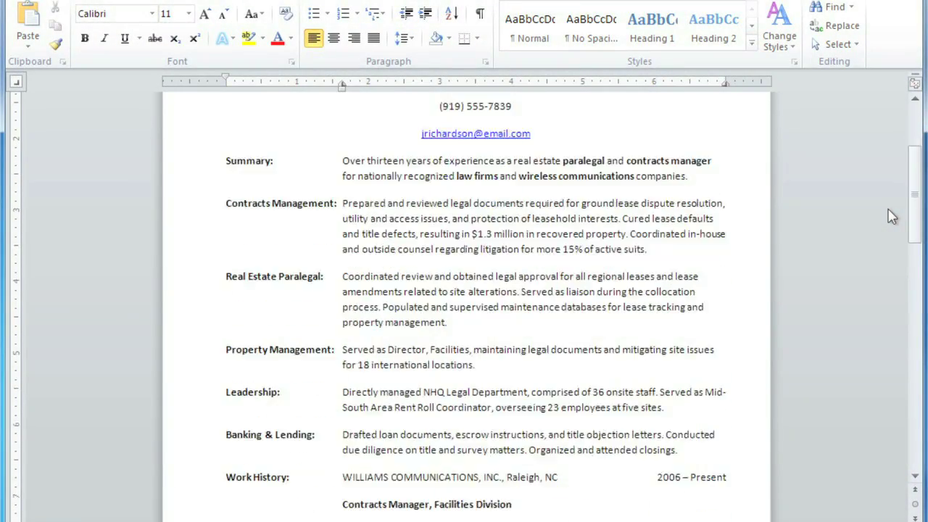
scroll(891, 217, down, 3)
scroll(891, 217, down, 5)
scroll(892, 219, down, 5)
scroll(891, 220, down, 1)
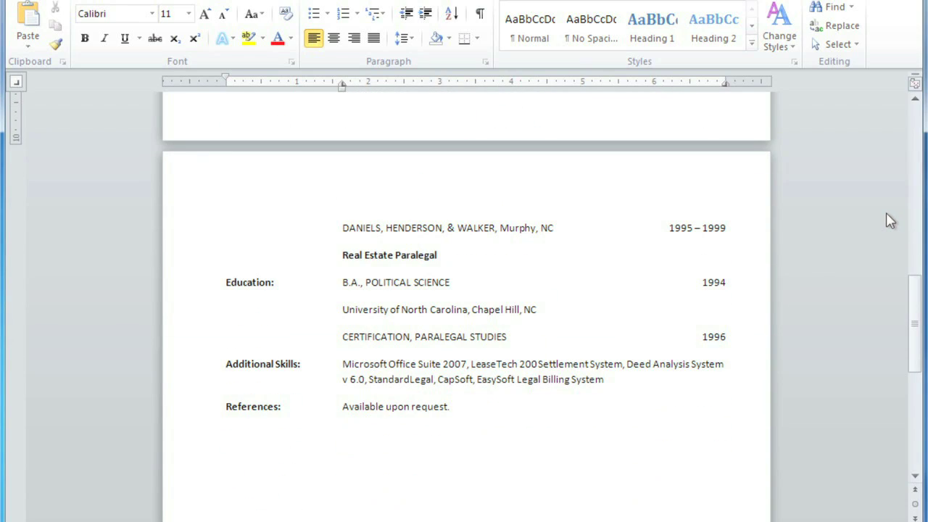
scroll(890, 220, up, 4)
scroll(890, 220, up, 6)
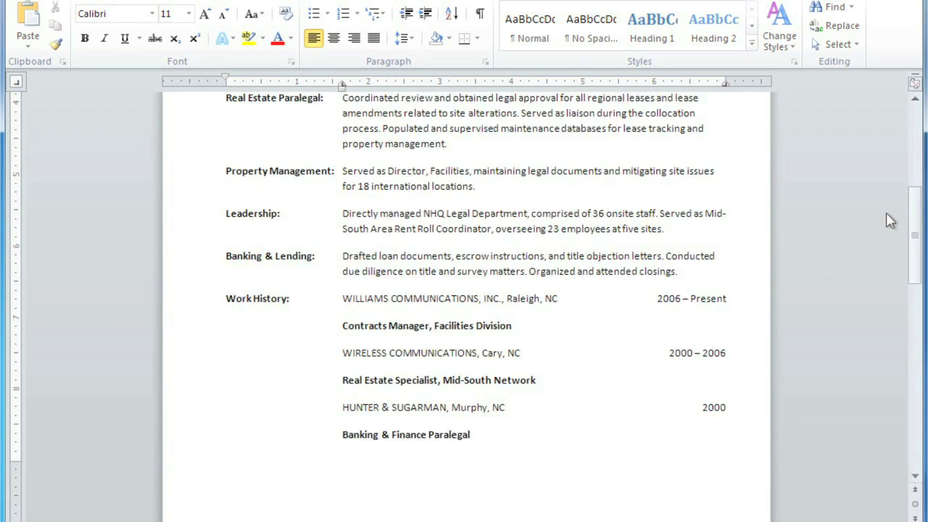
scroll(890, 220, up, 5)
scroll(891, 220, up, 1)
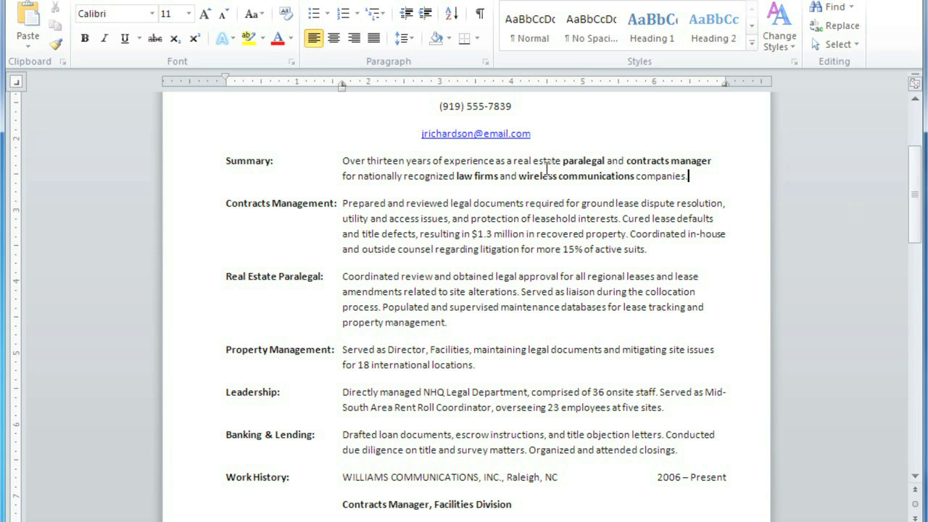
Open paragraph spacing settings for the Summary through Banking & Lending sections.
drag(225, 161, 709, 448)
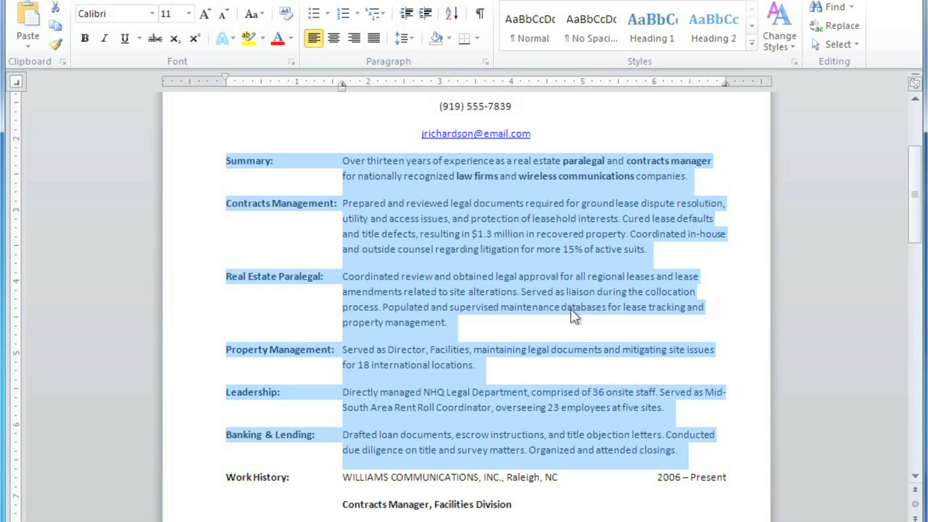
click(412, 44)
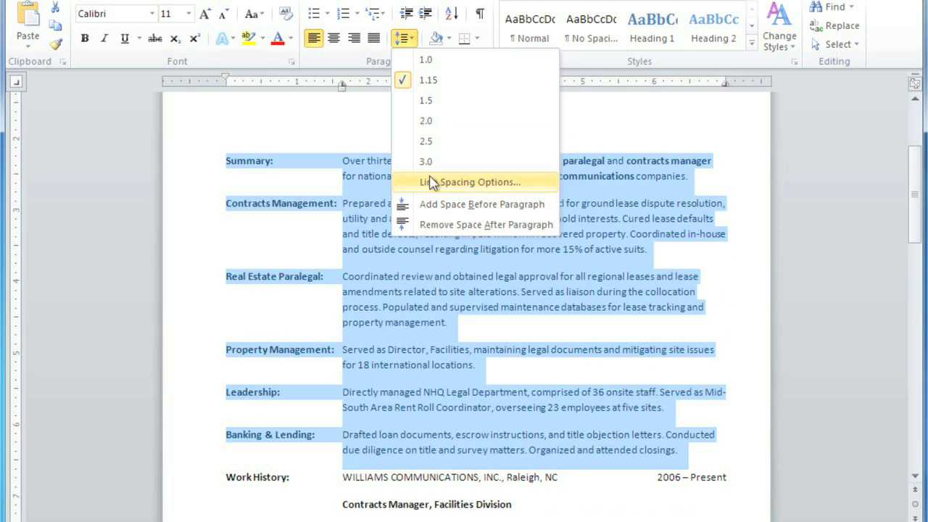
click(432, 183)
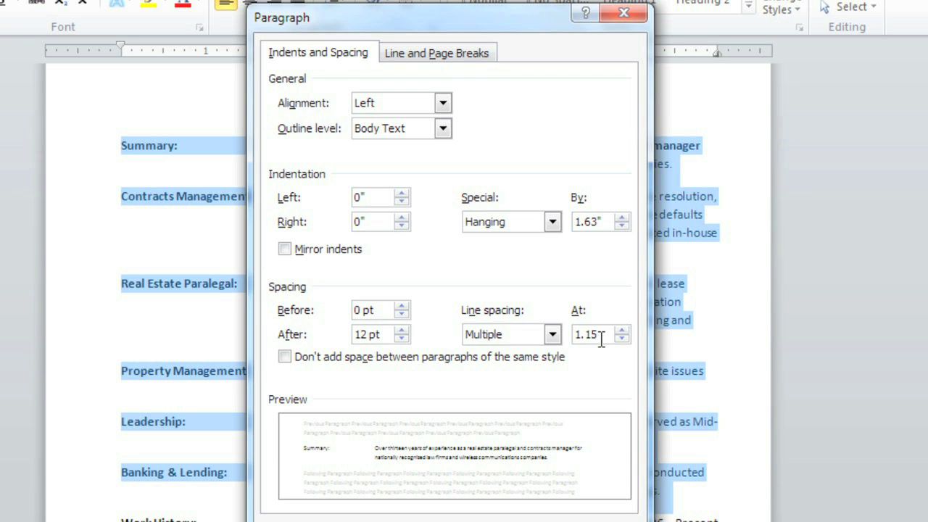
Change the selected sections from 1.15 to Exactly 14 pt line spacing.
key(BackSpace)
key(BackSpace)
text(07)
click(552, 334)
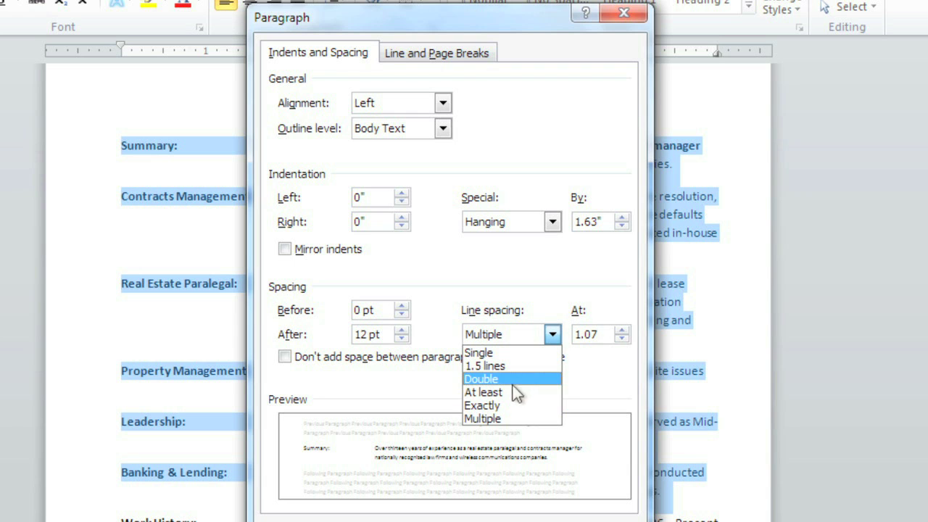
click(508, 404)
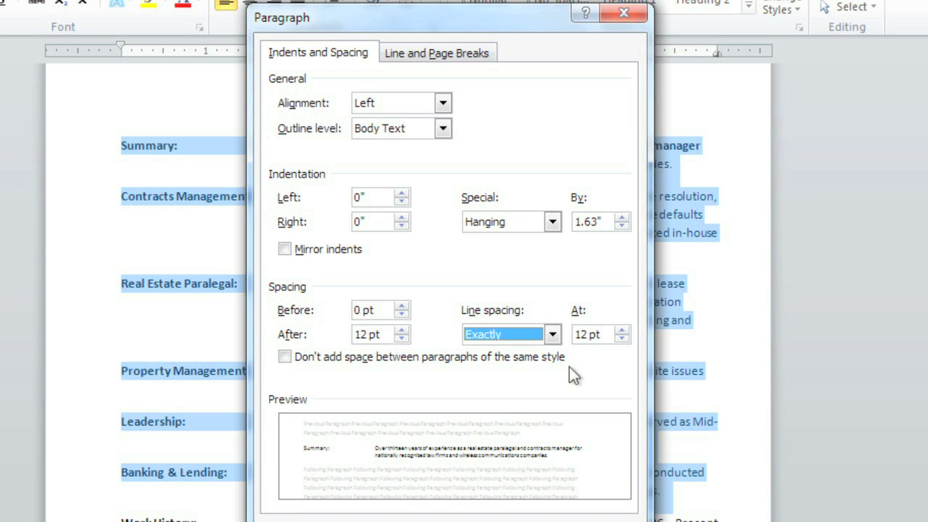
double_click(621, 330)
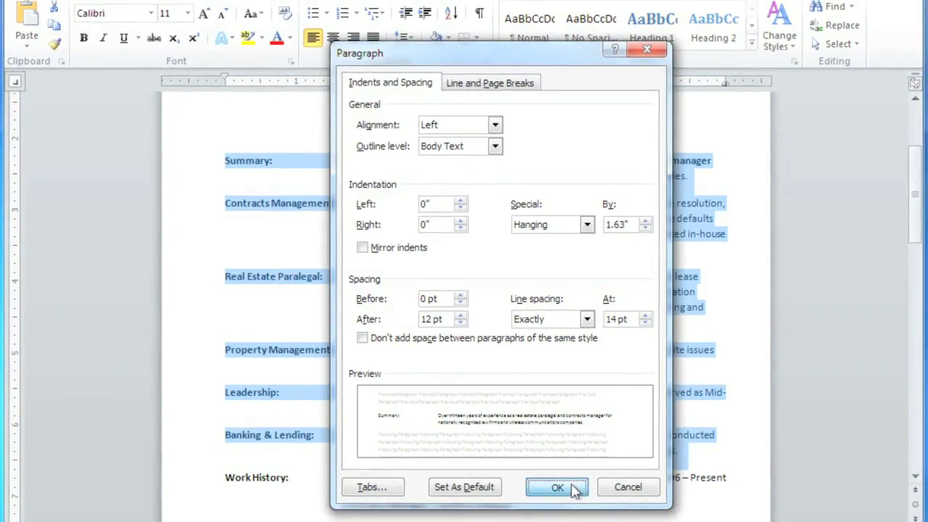
click(573, 484)
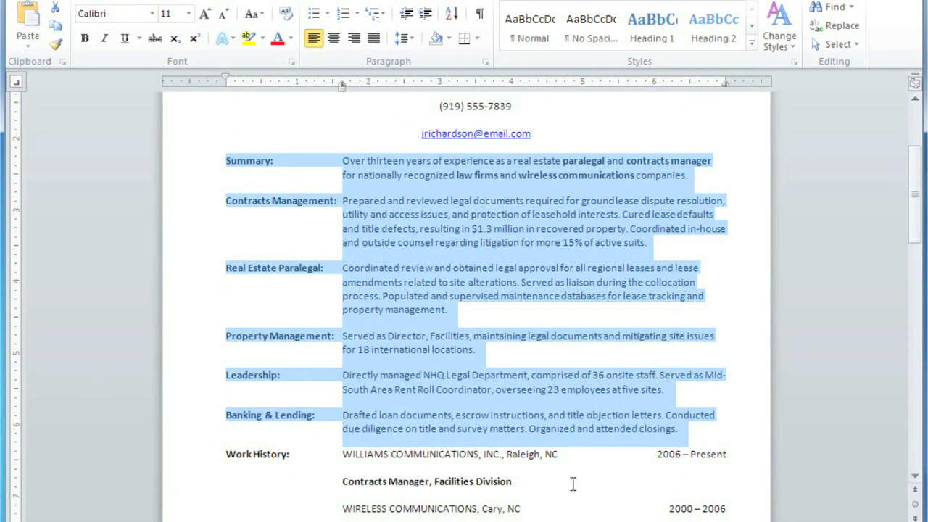
scroll(573, 484, down, 1)
scroll(572, 484, down, 1)
scroll(573, 488, down, 6)
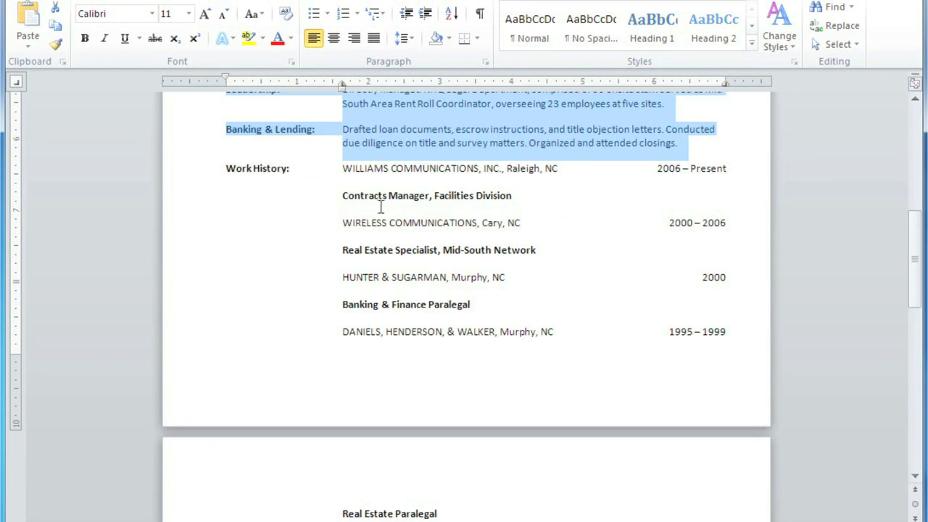
drag(342, 168, 675, 486)
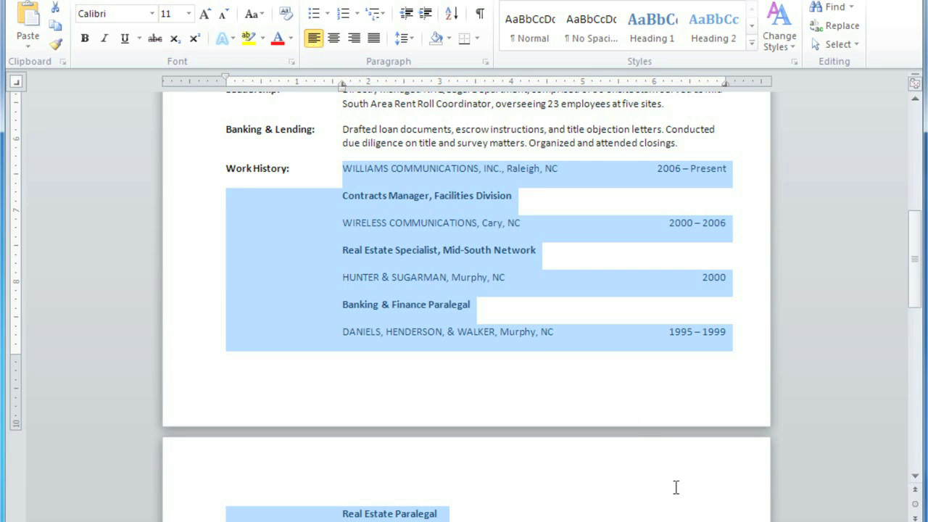
drag(676, 486, 735, 464)
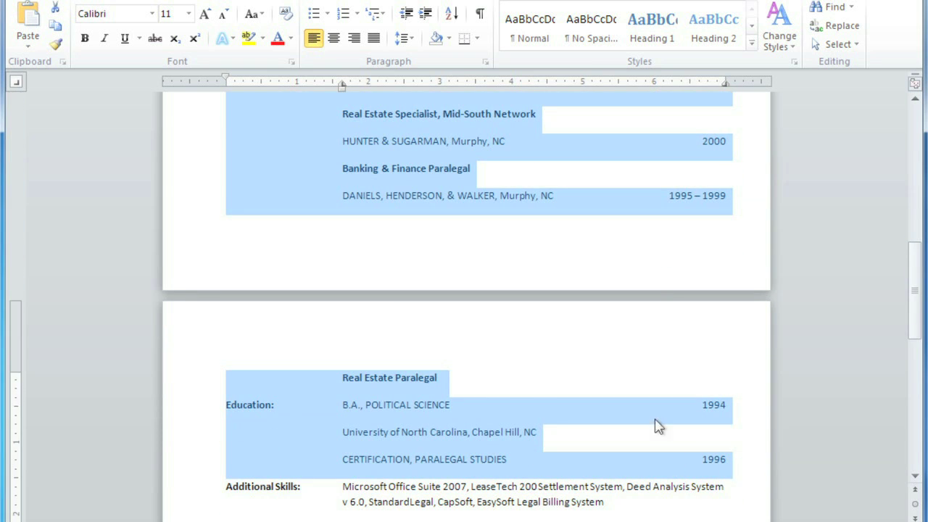
click(405, 40)
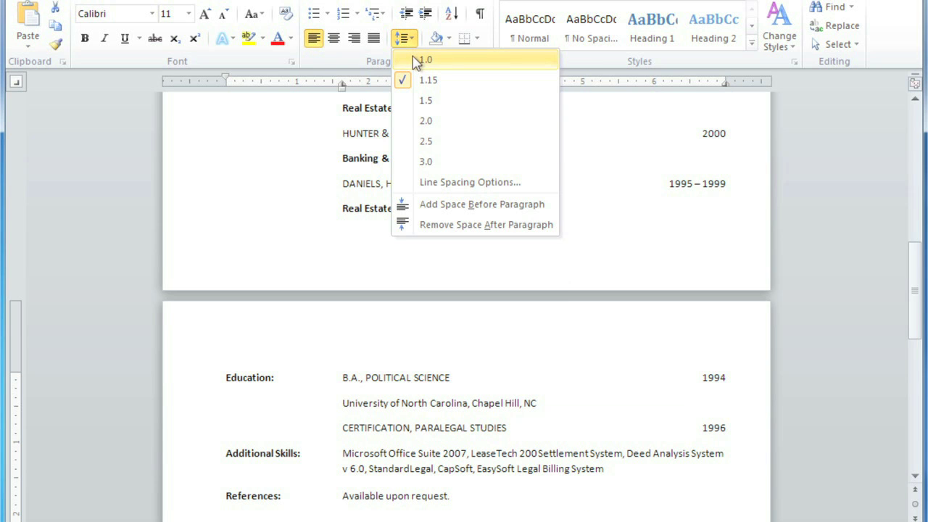
click(417, 61)
scroll(440, 98, up, 2)
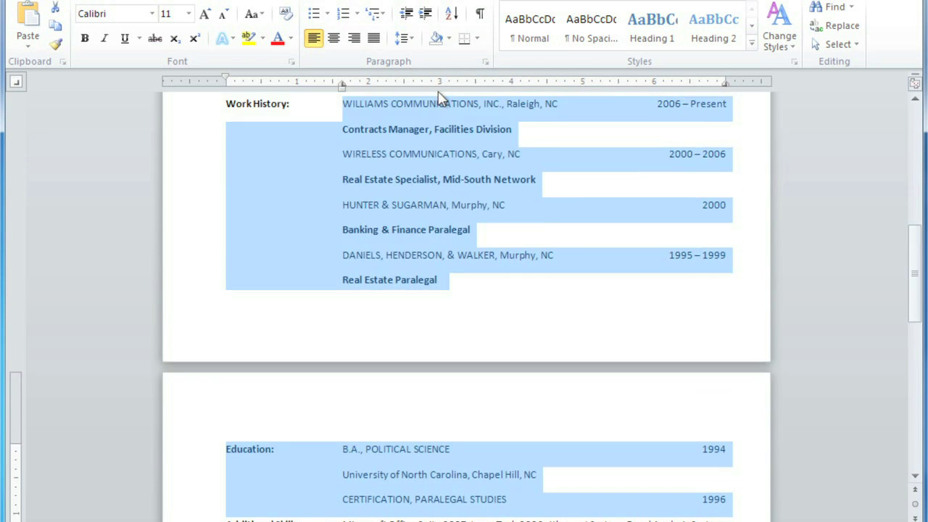
scroll(440, 98, up, 1)
click(410, 174)
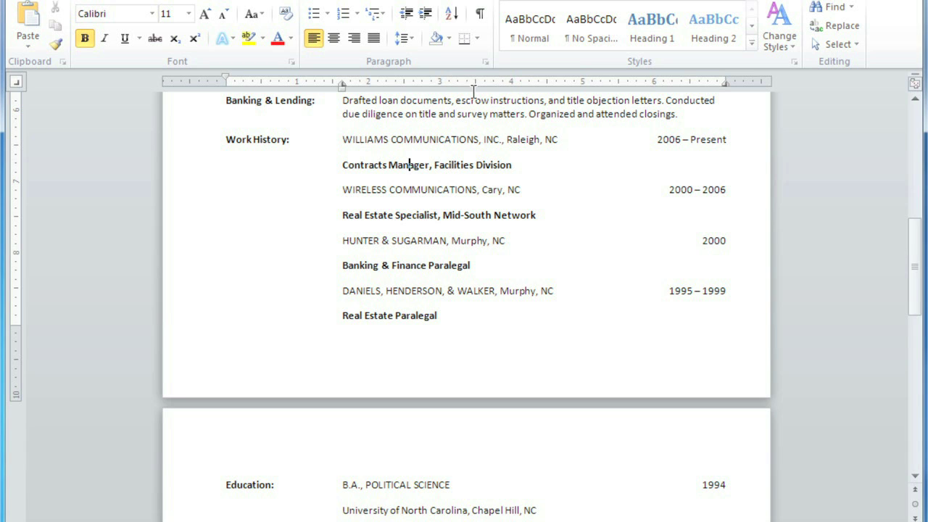
click(480, 20)
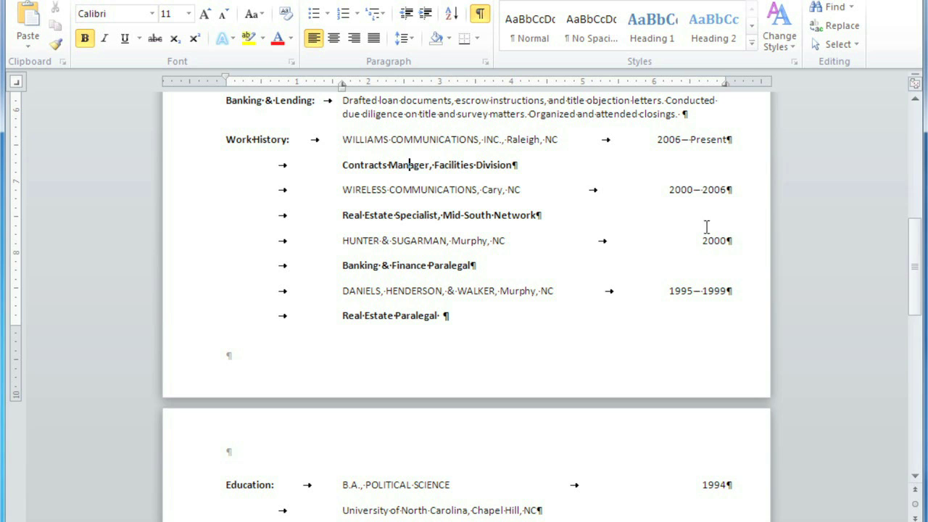
click(482, 20)
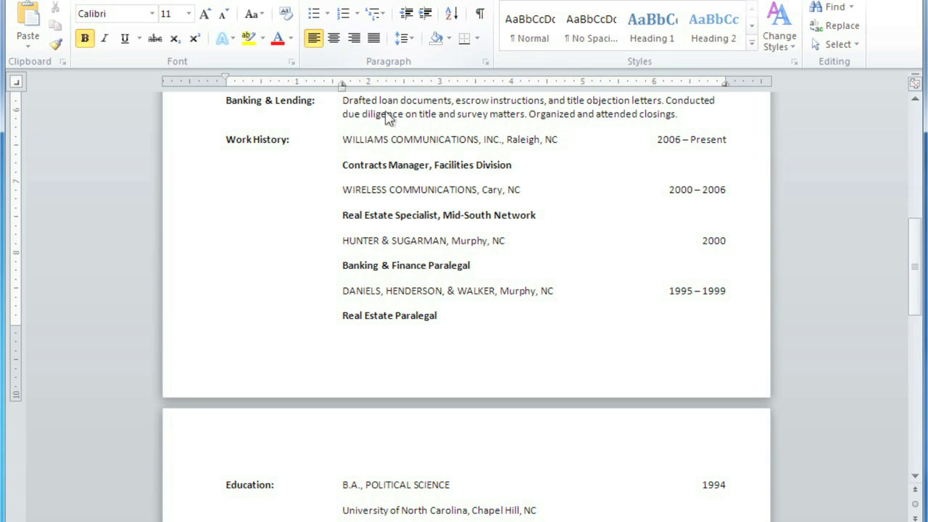
mouse_move(341, 139)
mouse_down()
mouse_move(568, 254)
mouse_move(749, 520)
mouse_move(741, 435)
mouse_up()
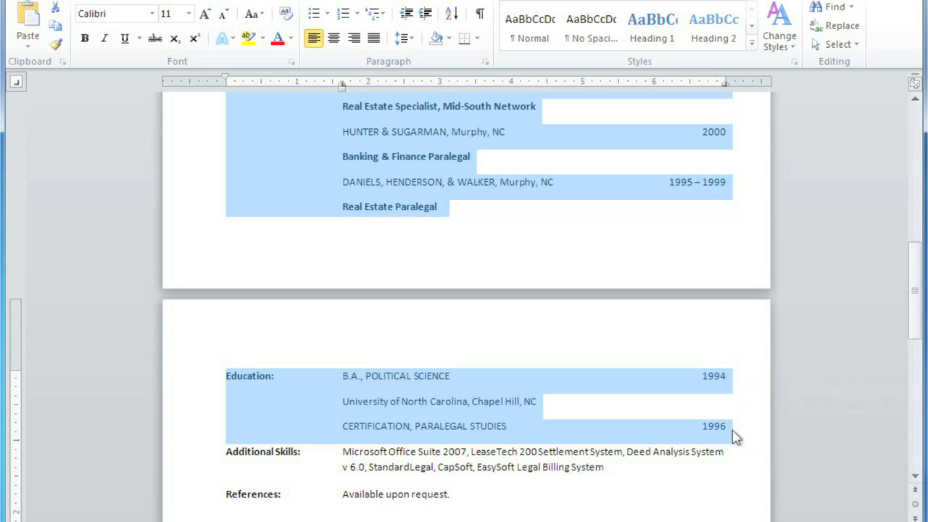
Remove space after paragraph from the selected Work History and Education lines.
click(400, 43)
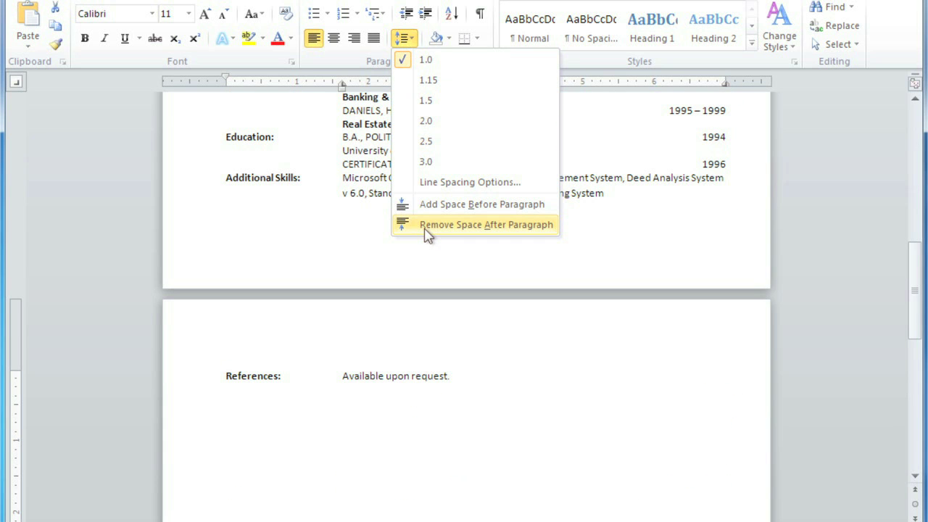
click(427, 226)
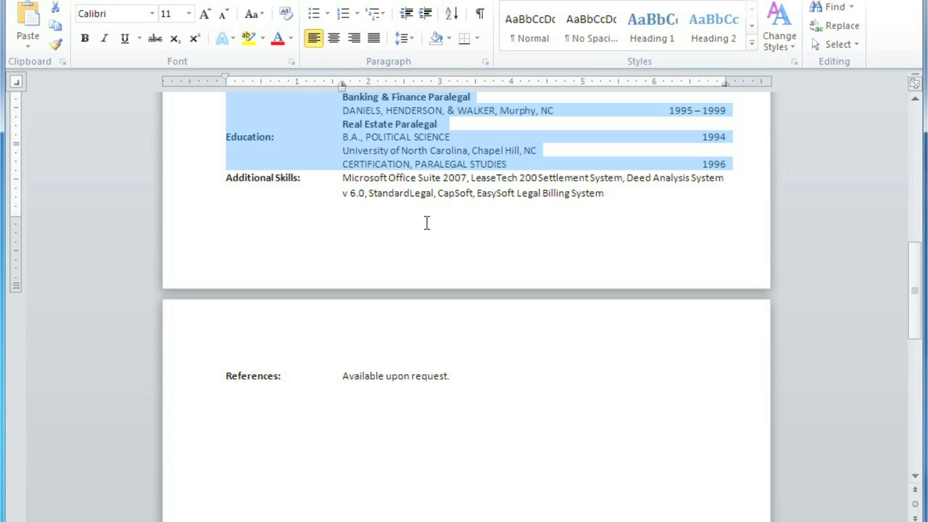
click(410, 40)
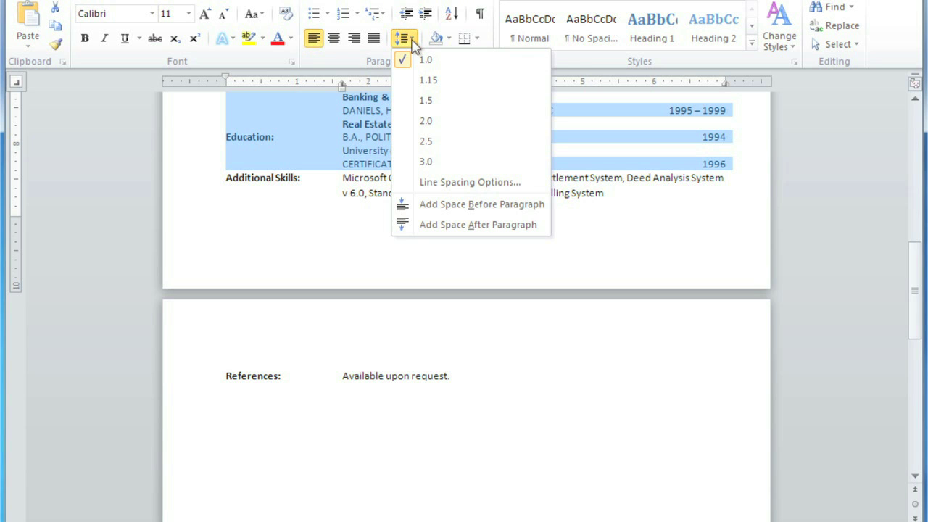
Give Work History and Education paragraphs 3 pt spacing after in Line Spacing Options.
click(444, 185)
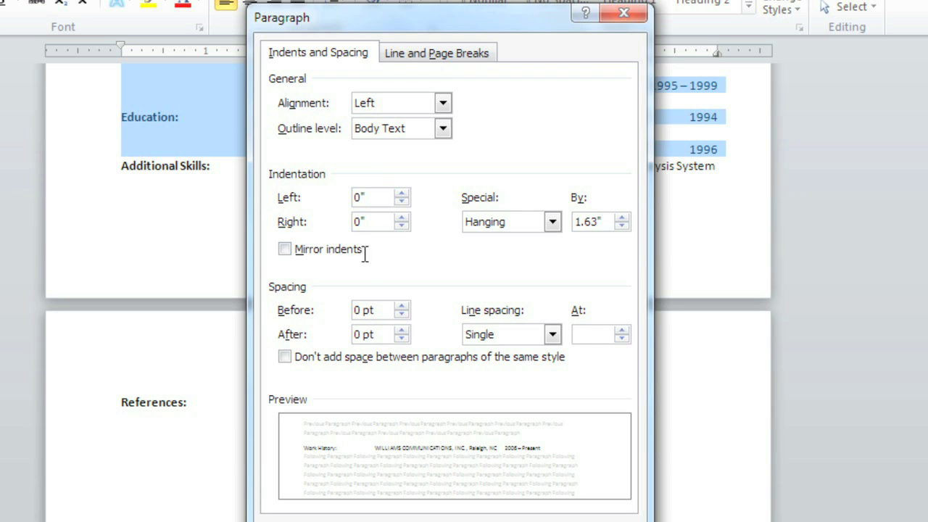
click(361, 335)
key(BackSpace)
text(3)
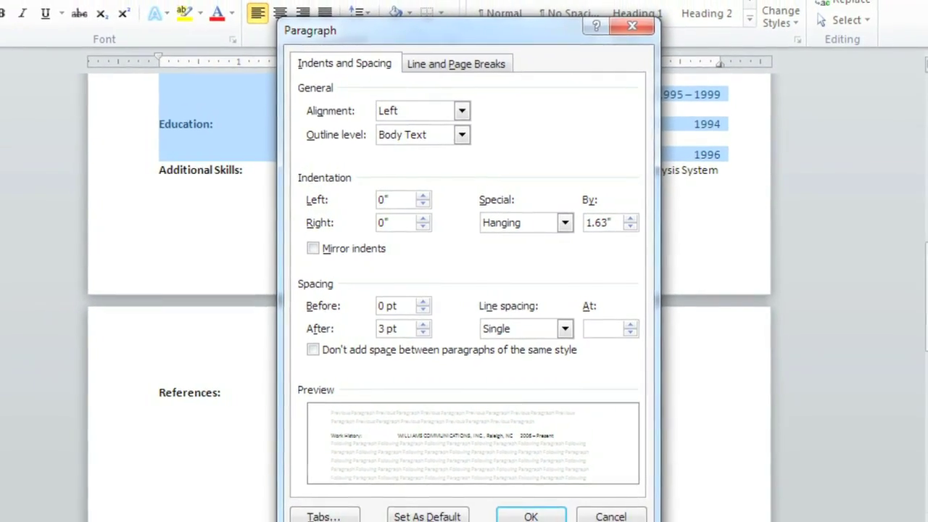
click(562, 487)
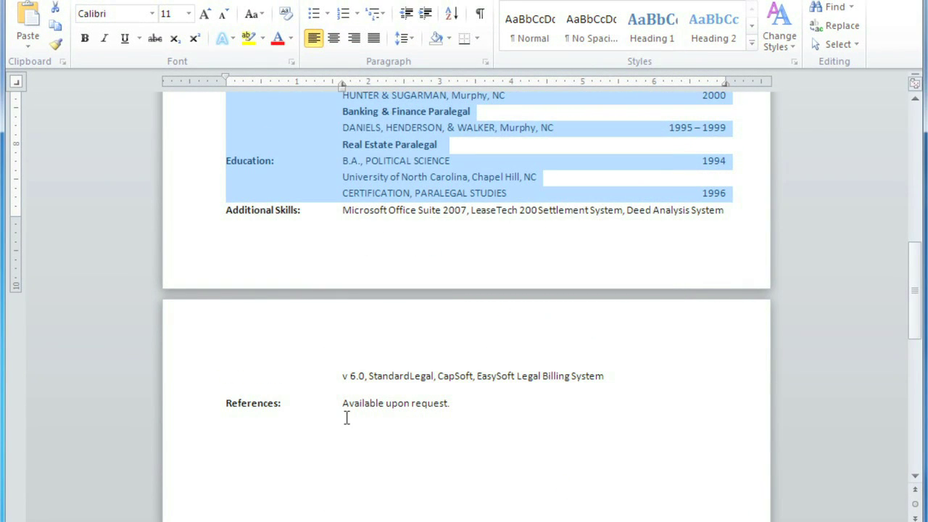
click(503, 411)
scroll(508, 410, up, 1)
Remove space after paragraph from the name, street, city, phone and email header lines.
scroll(500, 410, up, 6)
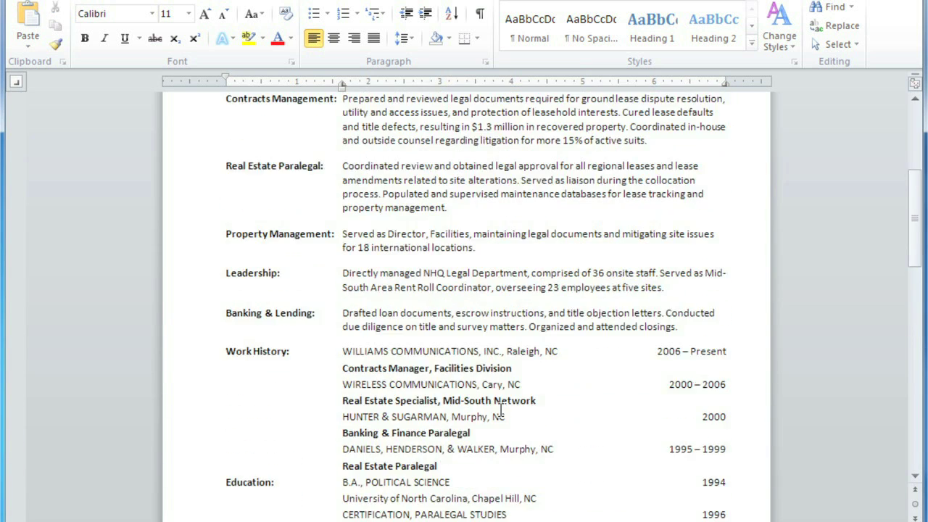
scroll(500, 410, up, 3)
scroll(500, 410, up, 3)
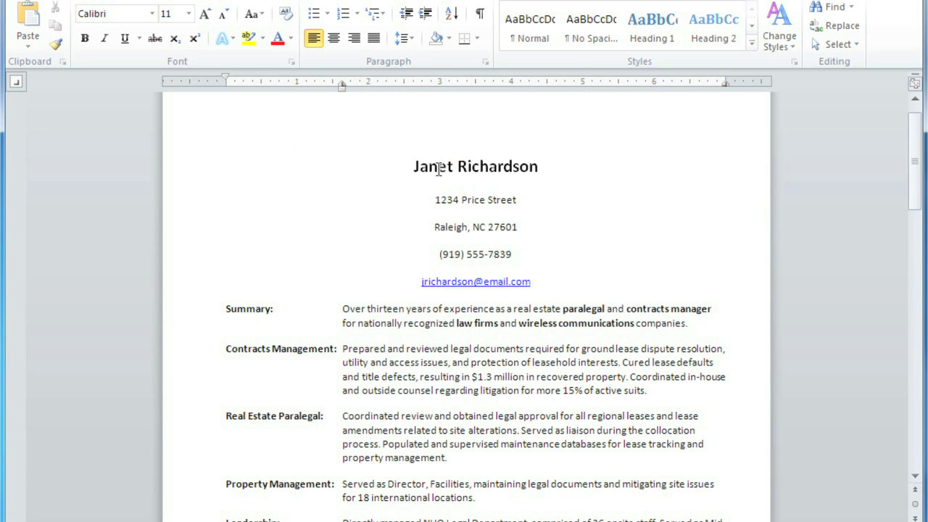
drag(412, 166, 550, 284)
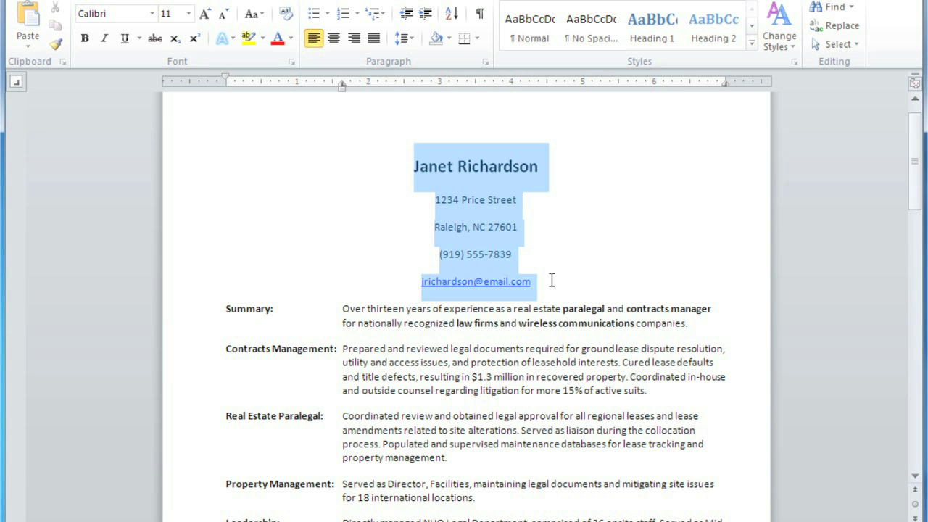
click(401, 41)
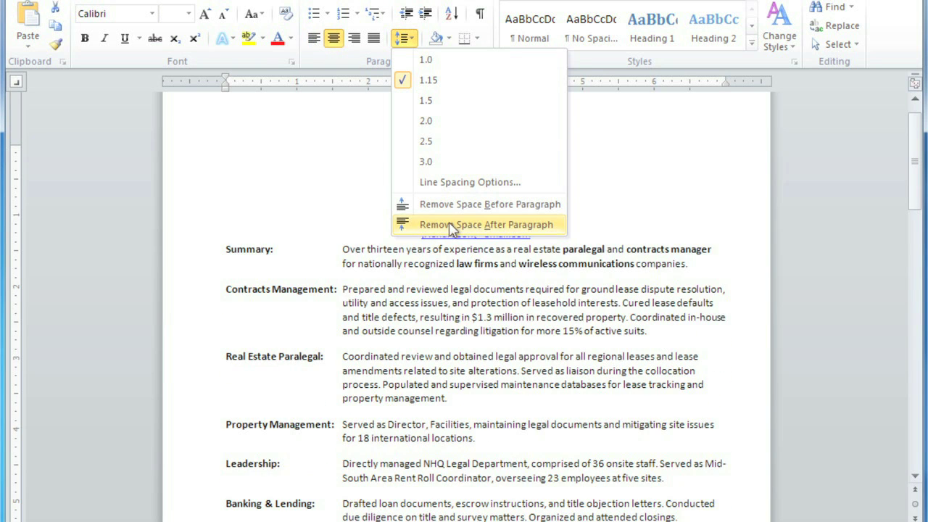
click(451, 226)
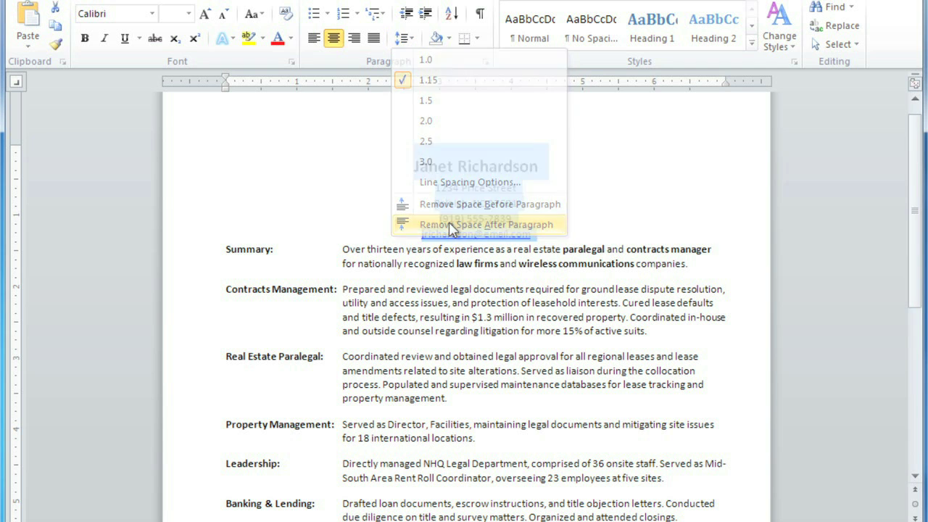
click(563, 266)
scroll(566, 269, down, 3)
scroll(566, 268, down, 4)
scroll(567, 269, down, 1)
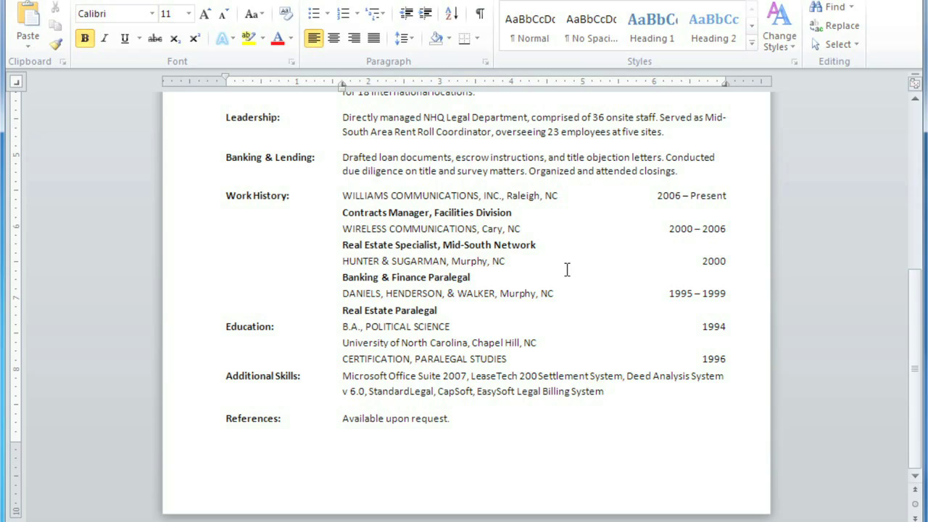
scroll(567, 269, up, 3)
scroll(567, 270, up, 2)
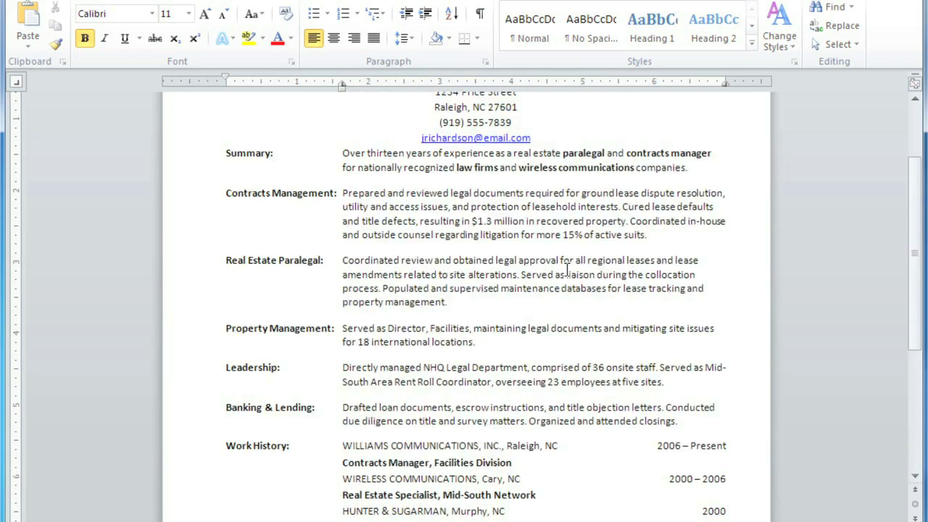